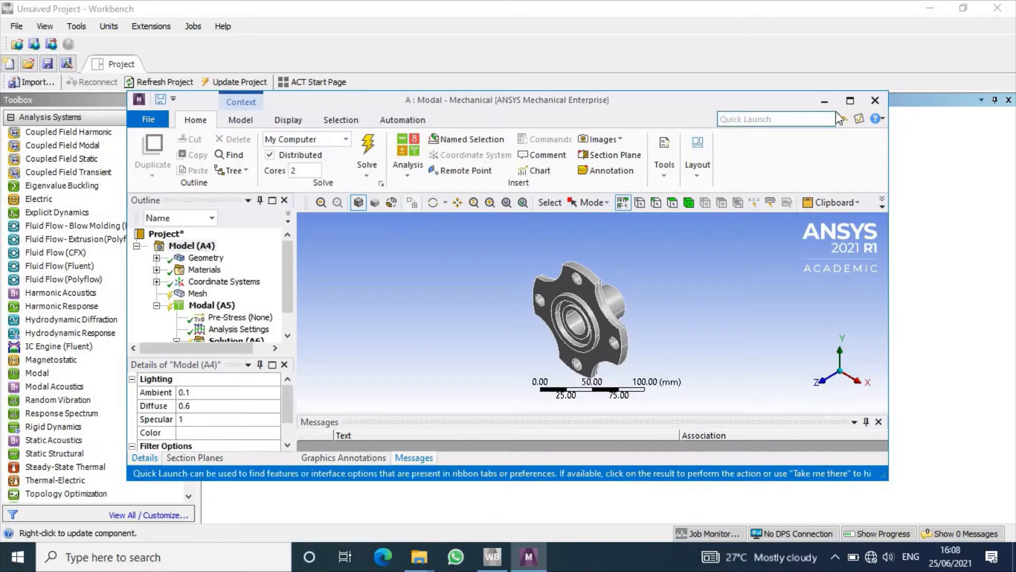
- Minimize the Mechanical window to show the project schematic and reopen it at full size
click(824, 101)
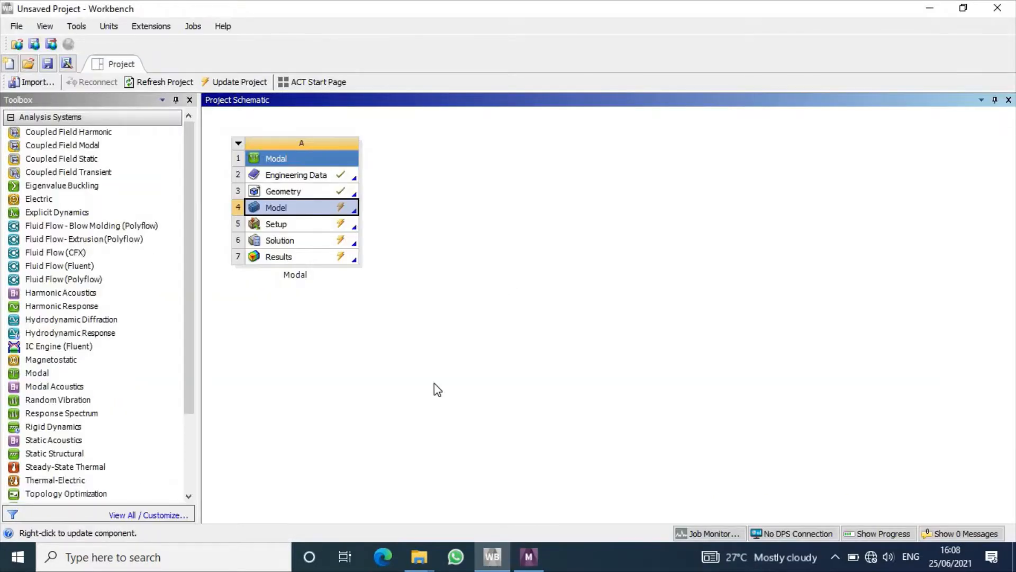
mouse_move(528, 556)
click(550, 483)
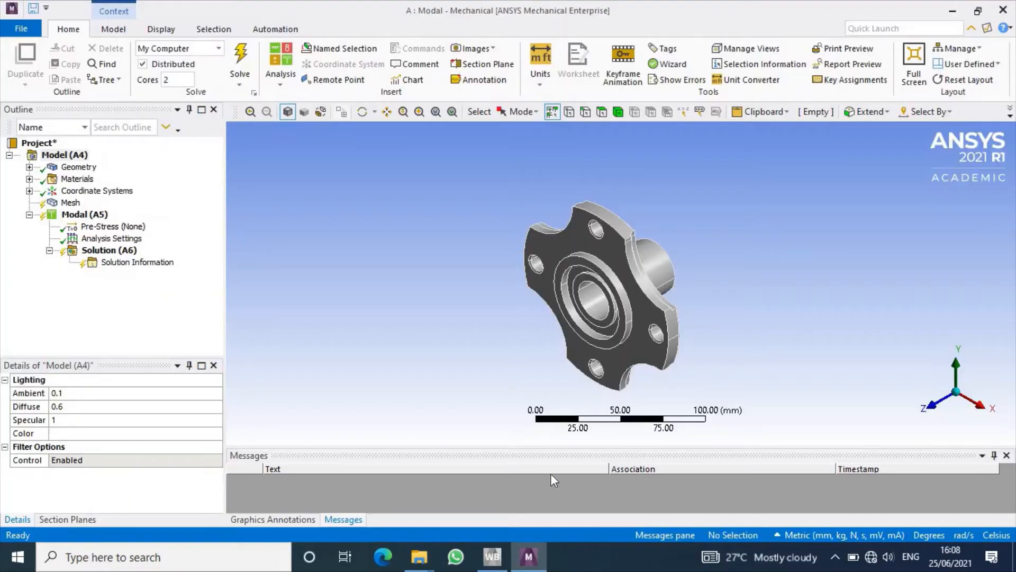
- Set the mesh element size to 20 mm and generate the mesh on the flanged hub
click(70, 202)
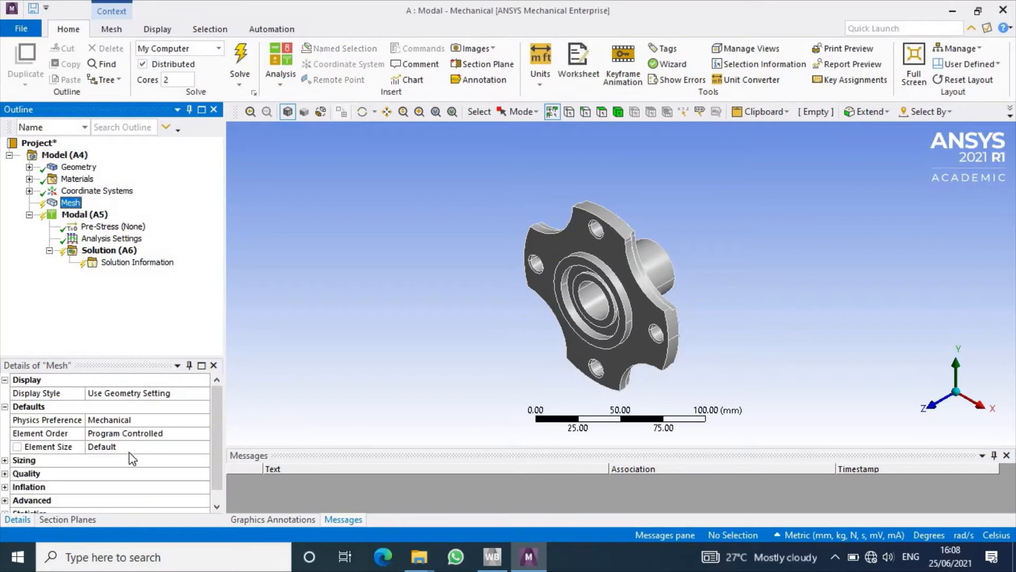
click(130, 450)
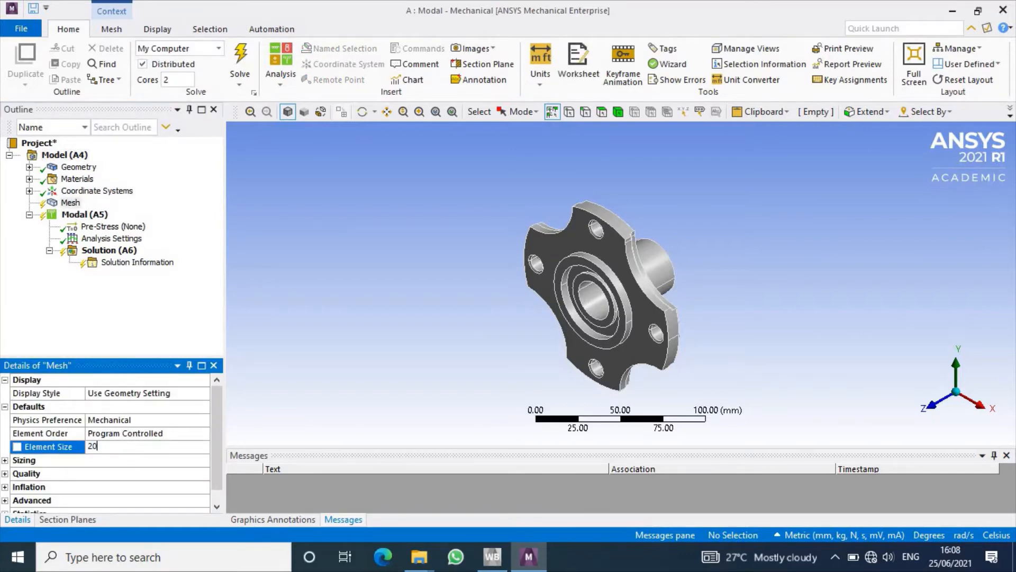
key(Return)
right_click(73, 206)
click(151, 254)
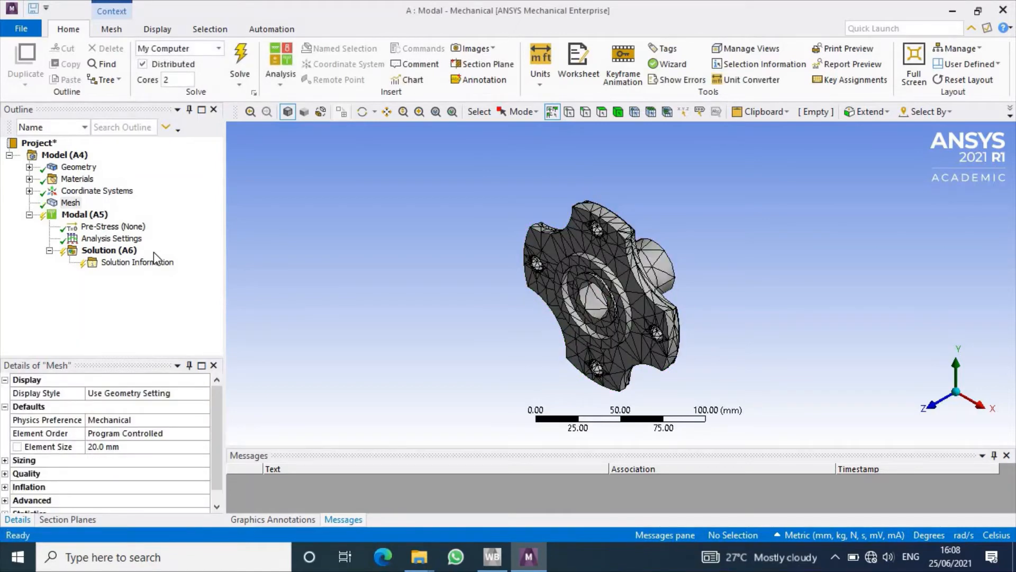
- In the modal analysis settings, set the maximum modes to find to 10 and limit the search to a range
click(130, 241)
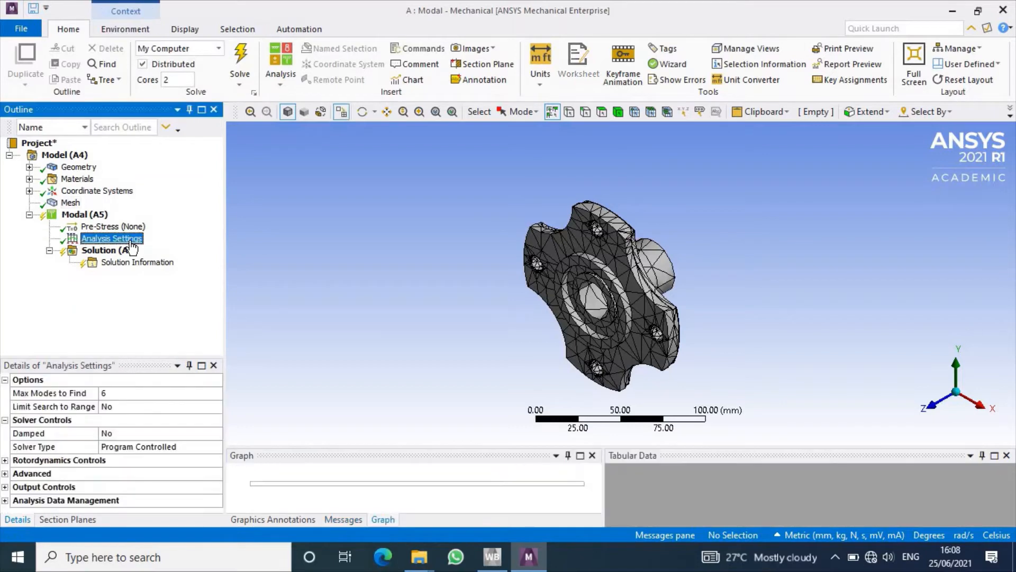
click(112, 393)
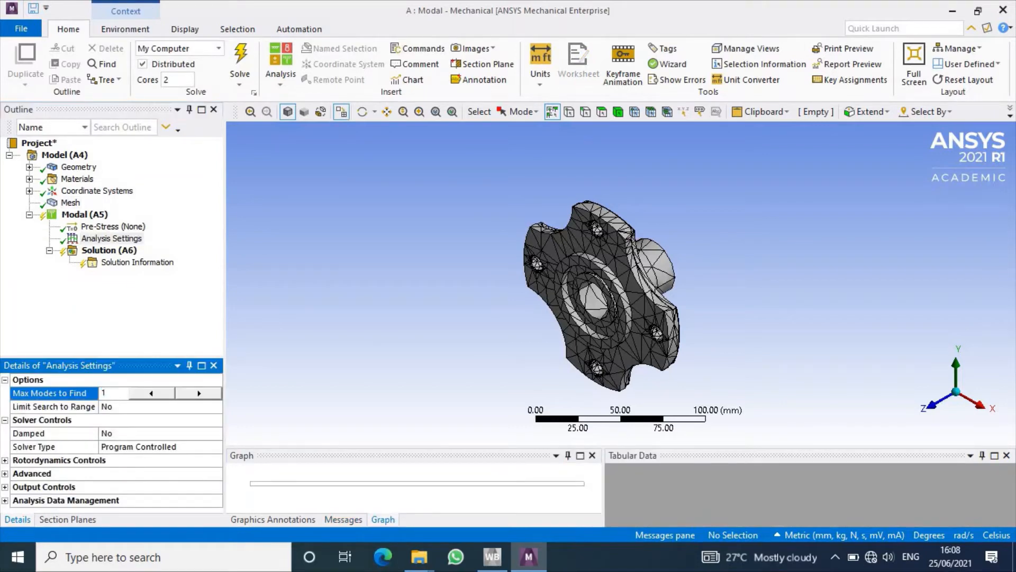
click(132, 407)
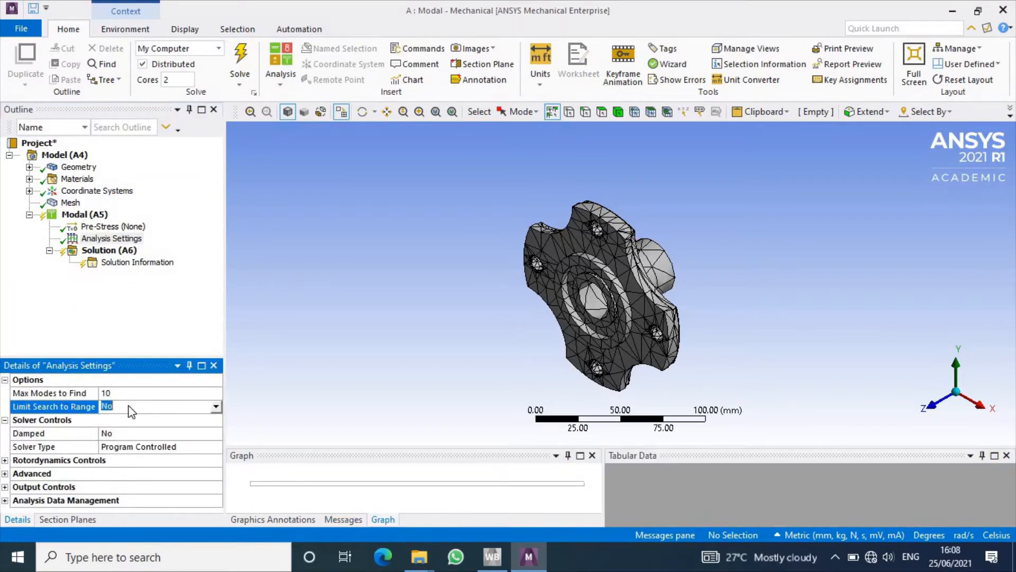
click(125, 433)
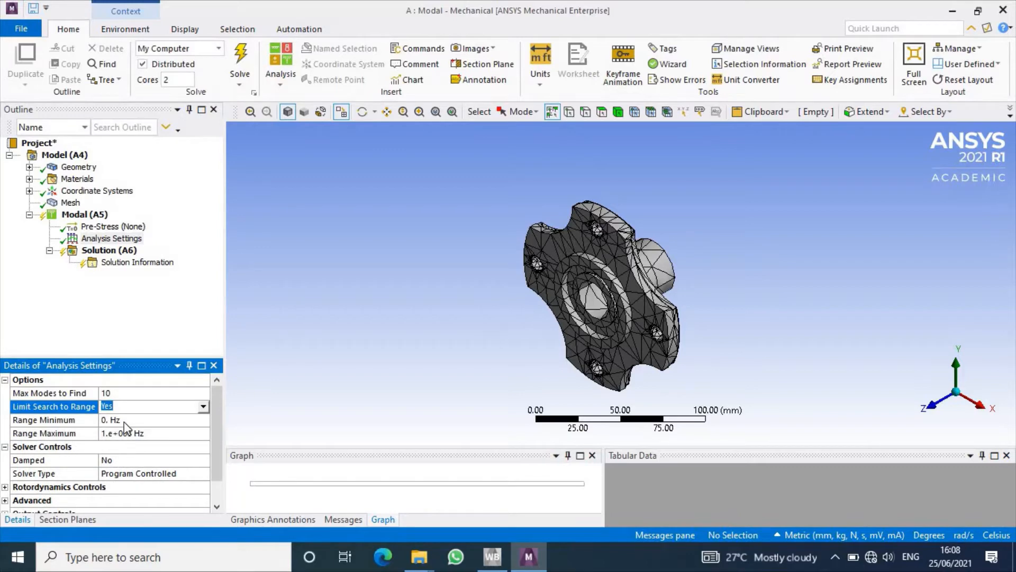
- Set the modal frequency search range to a minimum of 5000 Hz and a maximum of 20000 Hz
click(125, 421)
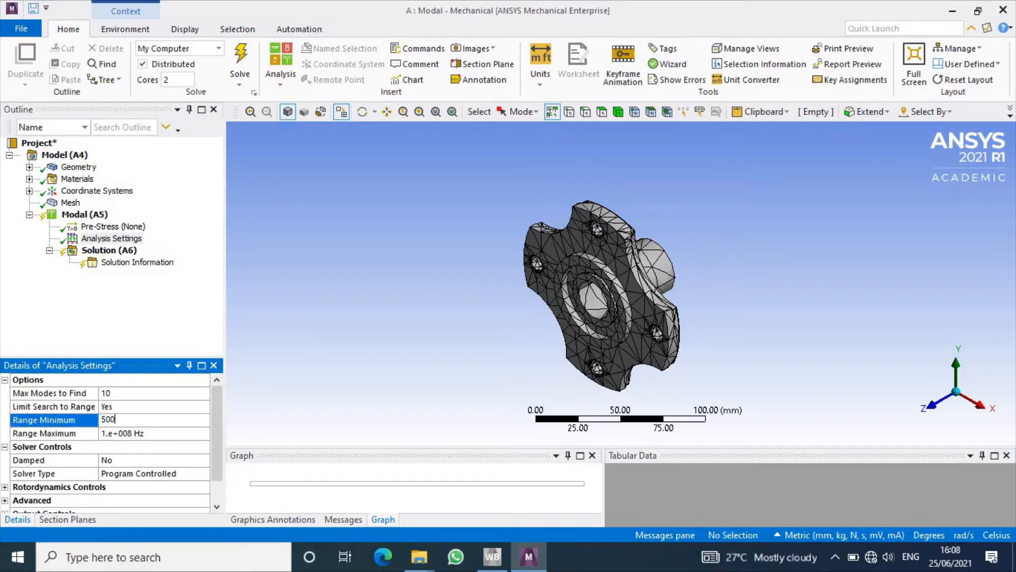
text(5000)
key(Return)
click(132, 433)
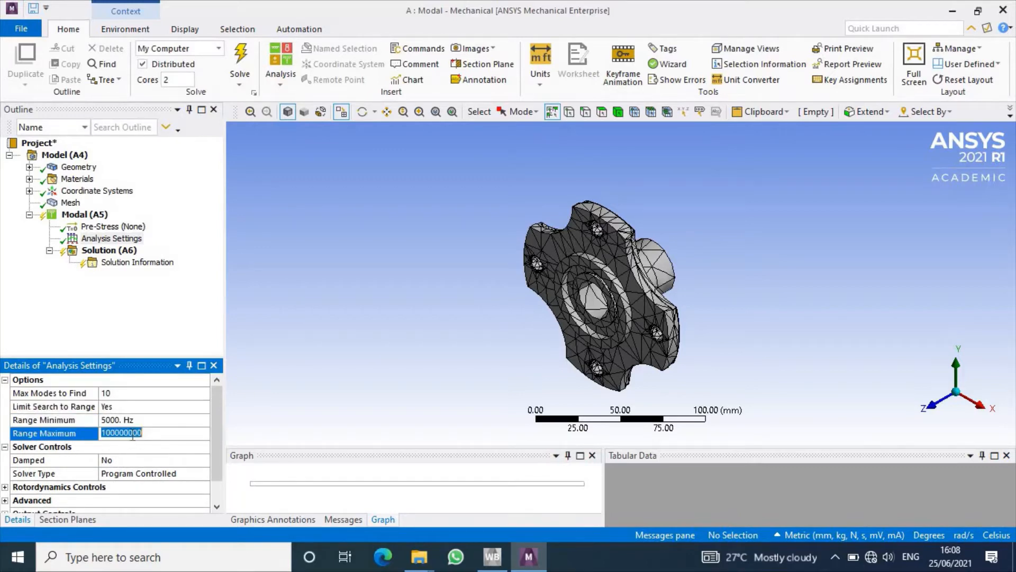
text(2)
key(Return)
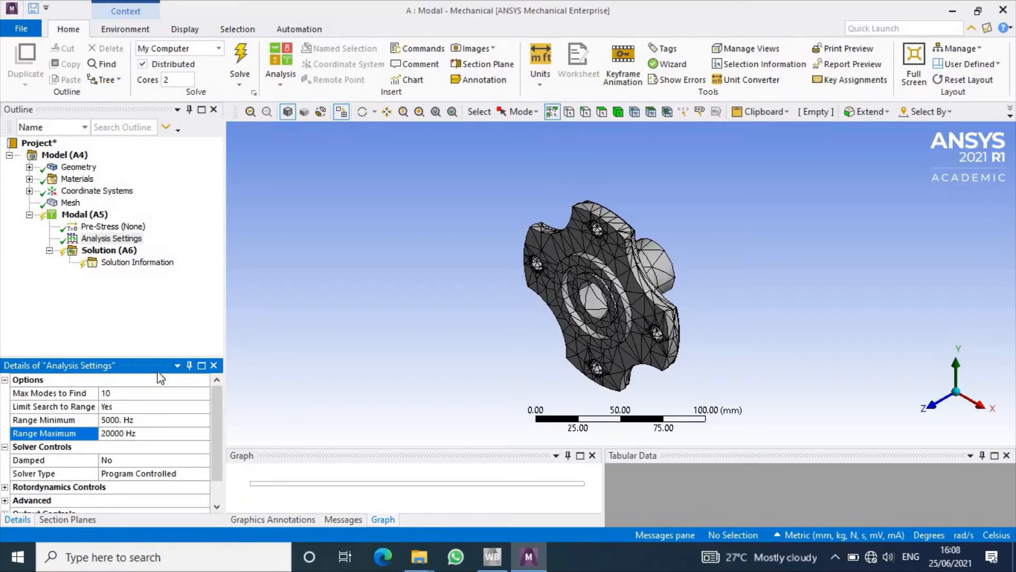
- Add a fixed support to the modal analysis on the two outer cylindrical faces of the hub's shaft
click(95, 214)
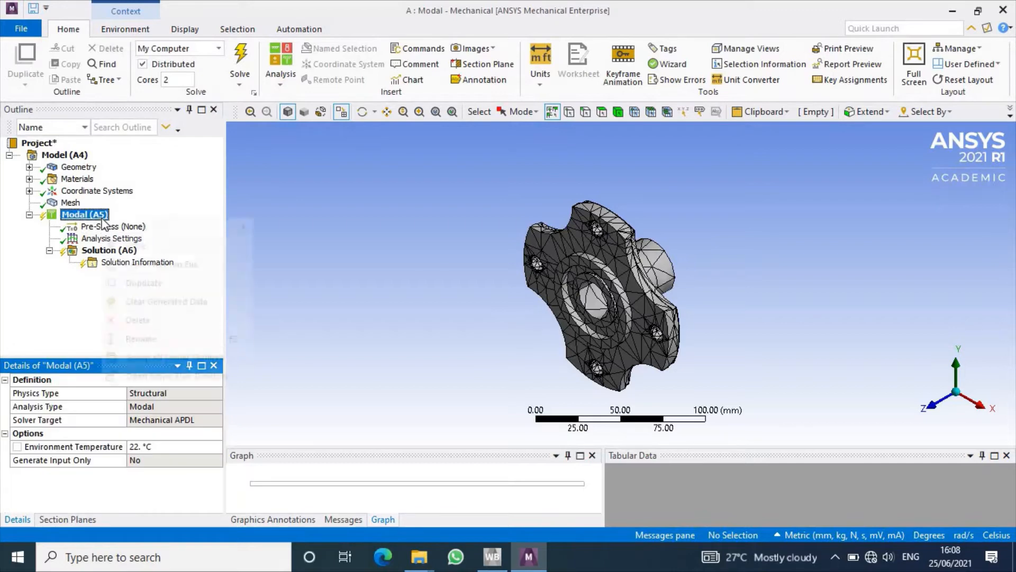
right_click(99, 216)
mouse_move(159, 227)
click(318, 264)
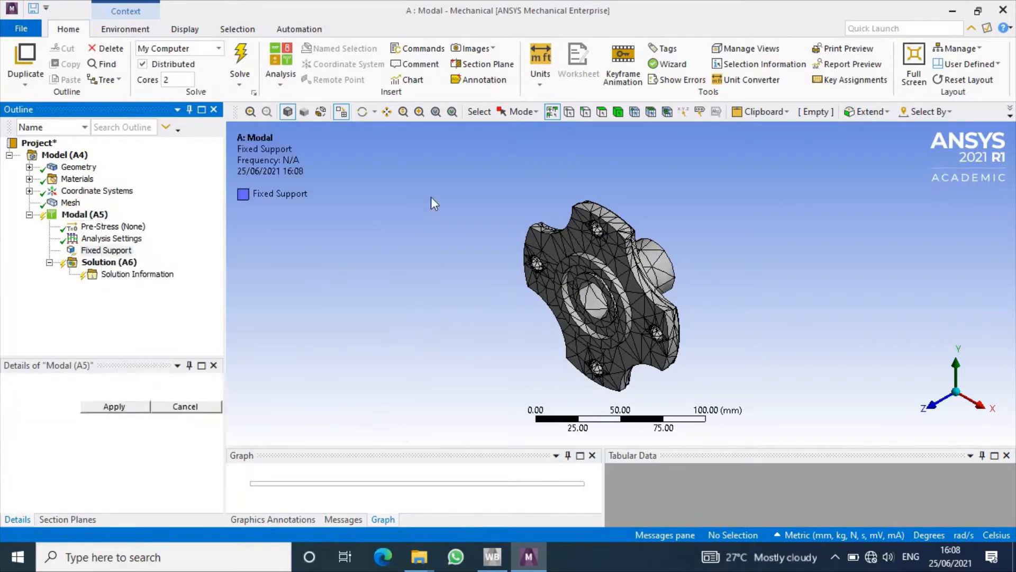
click(601, 112)
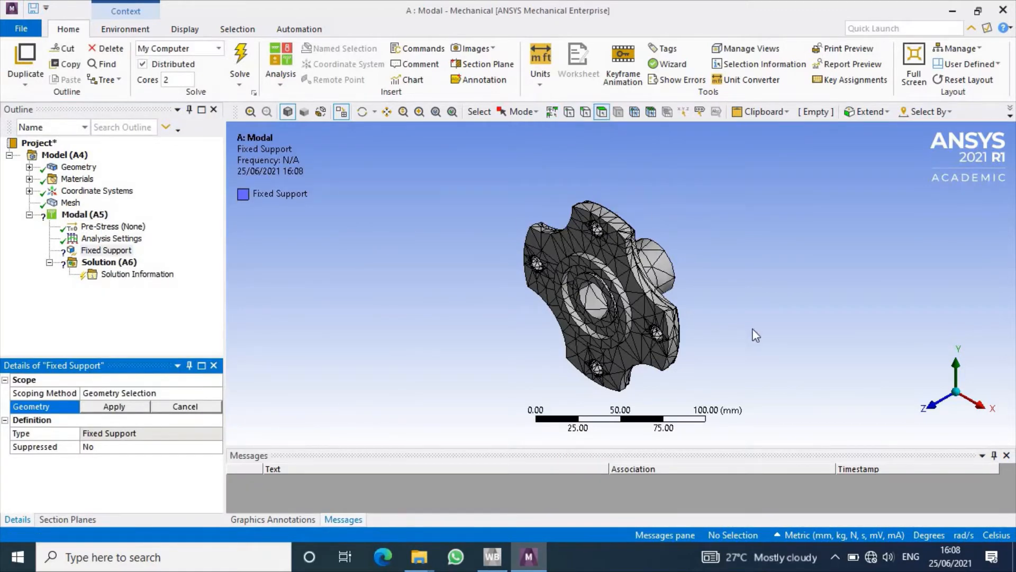
middle_drag(751, 328, 677, 288)
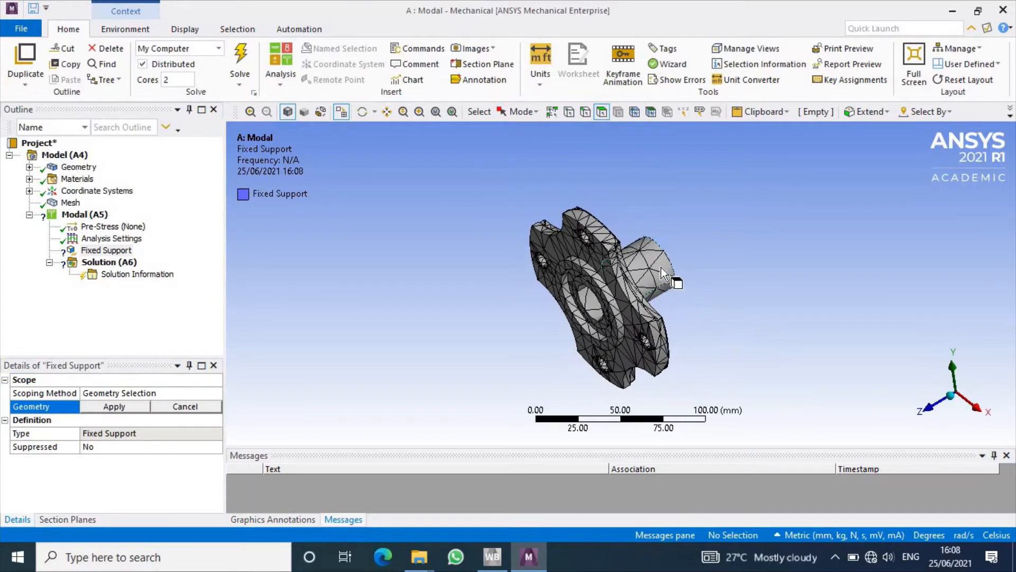
click(662, 268)
ctrl+click(666, 290)
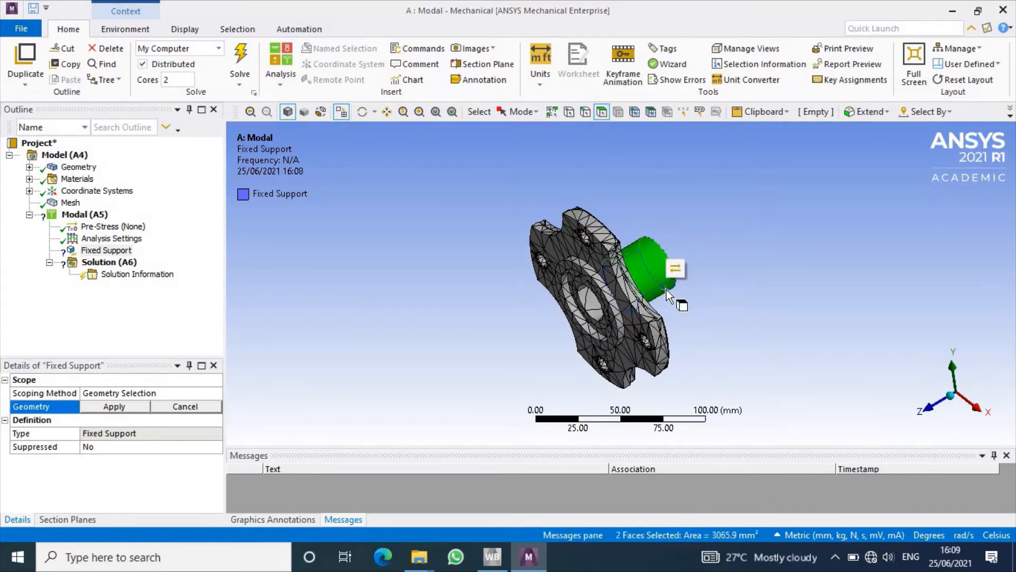
click(113, 407)
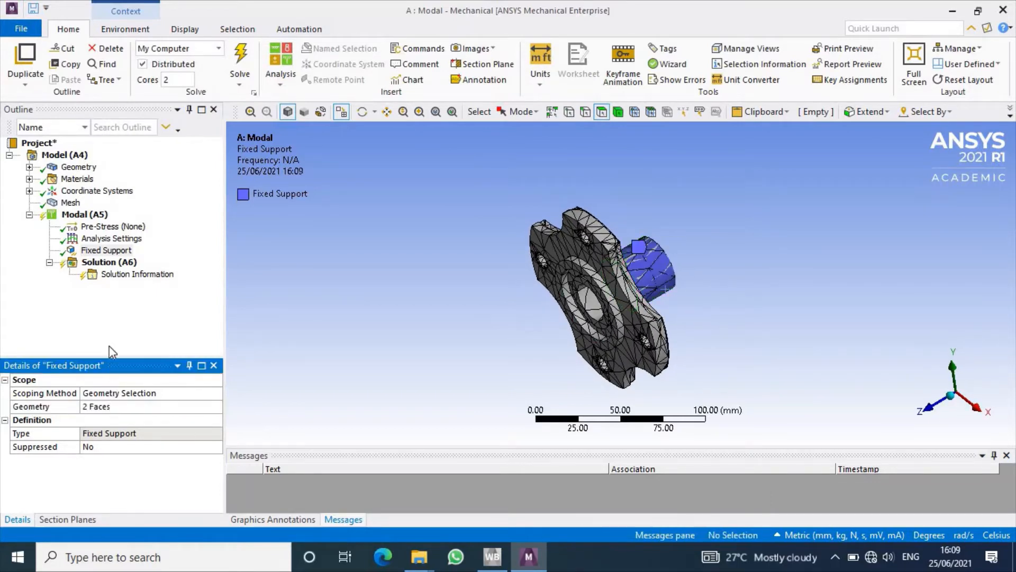
- Insert a Total Deformation result for mode 1 into the solution and solve the modal analysis
right_click(116, 262)
mouse_move(201, 271)
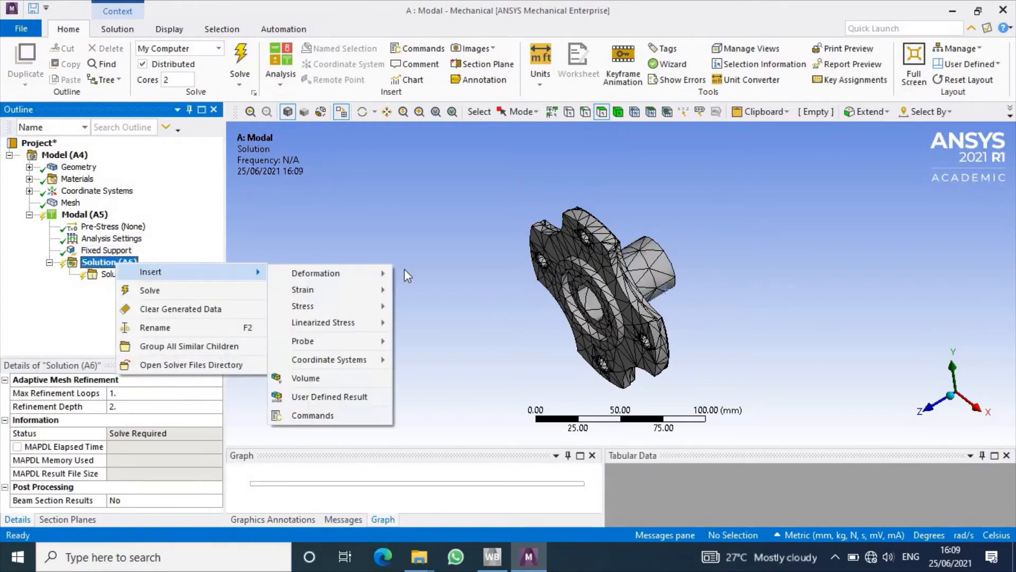
mouse_move(393, 271)
click(427, 275)
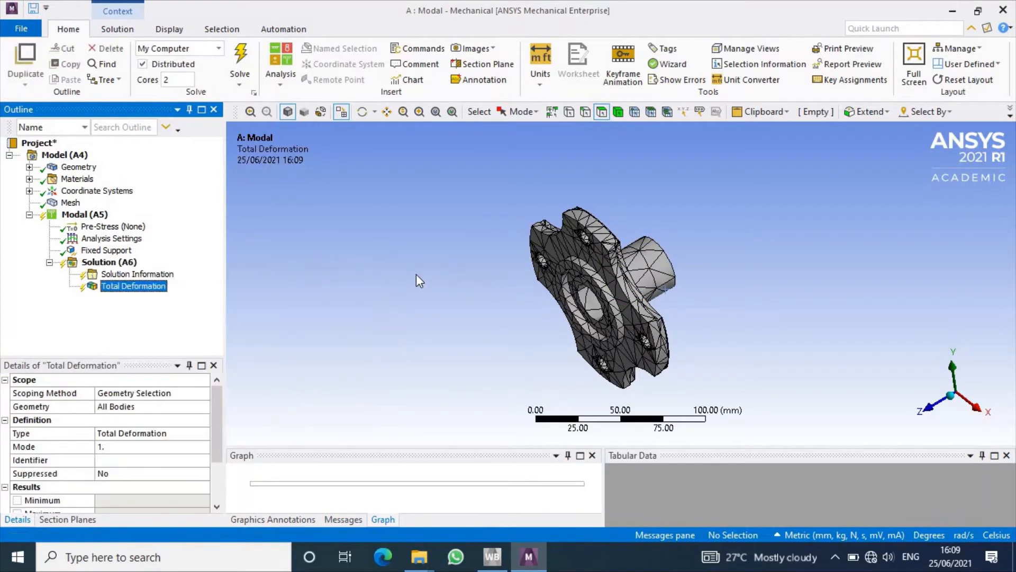
click(248, 66)
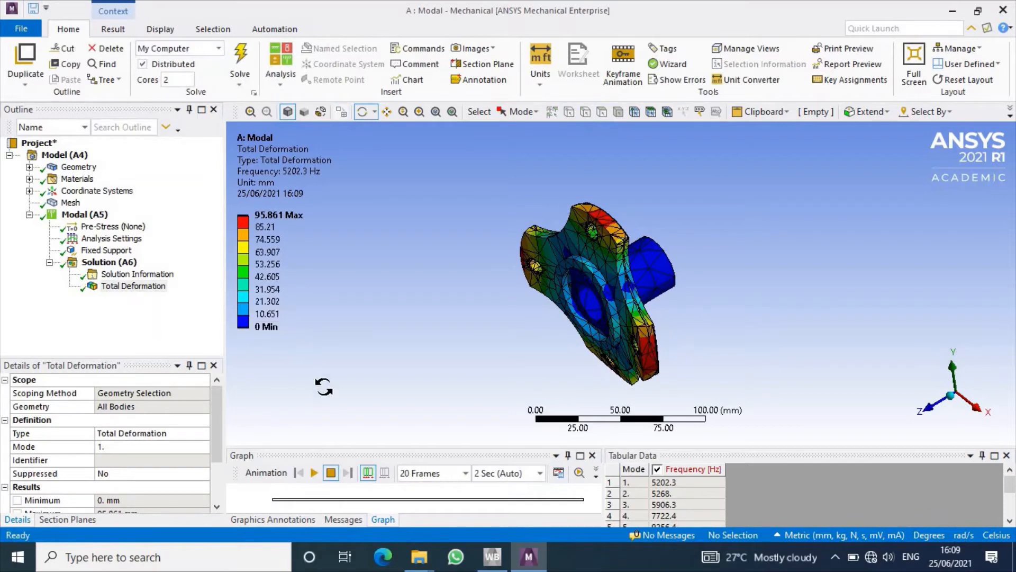
- Play the mode 1 deformation animation, examine the flange's motion from several angles, and stop it
drag(707, 375, 688, 403)
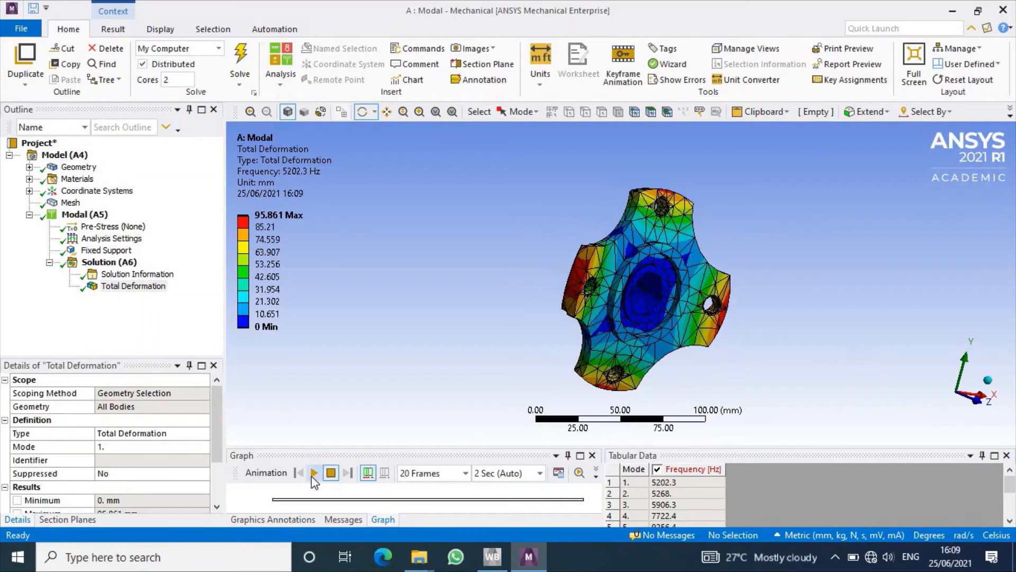
click(313, 472)
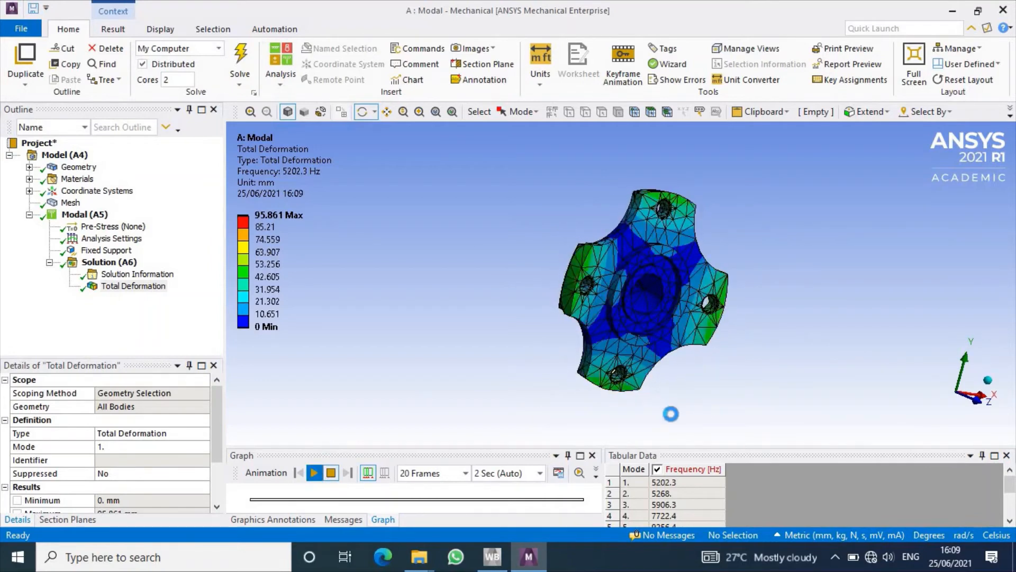
drag(671, 414, 771, 443)
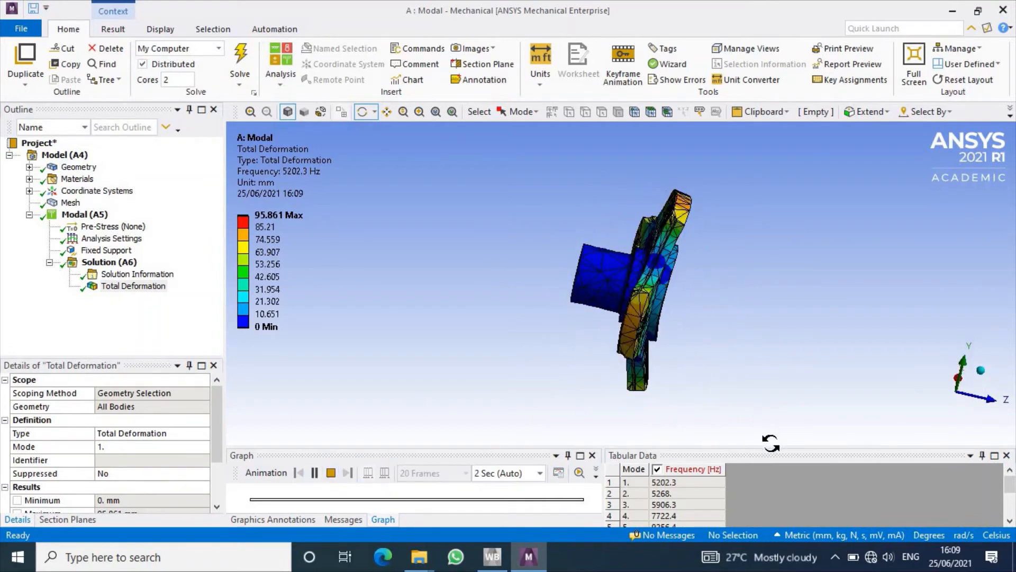
drag(769, 379, 682, 438)
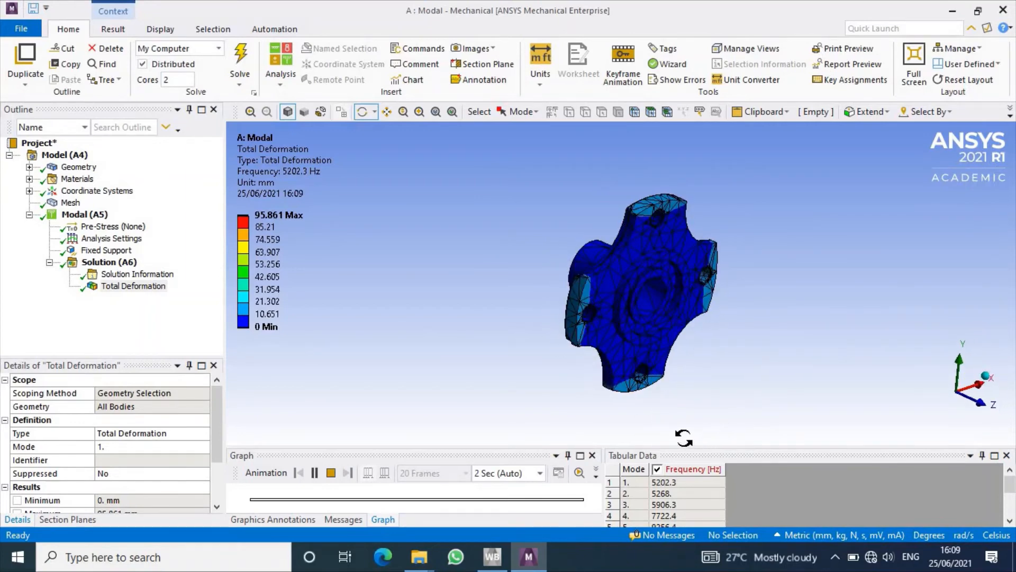
click(330, 473)
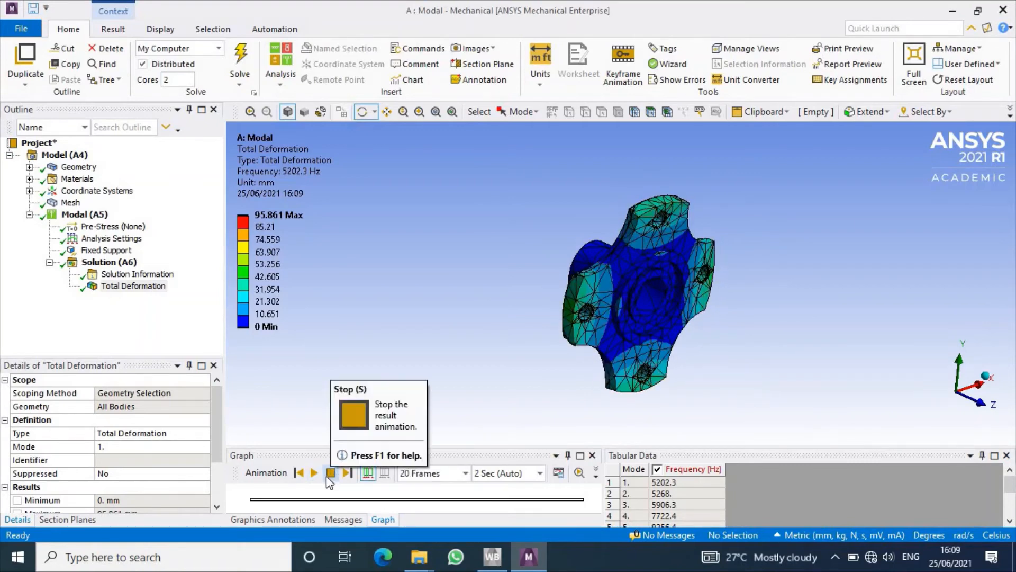
- Create mode shape results for modes 2 through 10 from the frequency table
click(640, 495)
scroll(640, 494, down, 2)
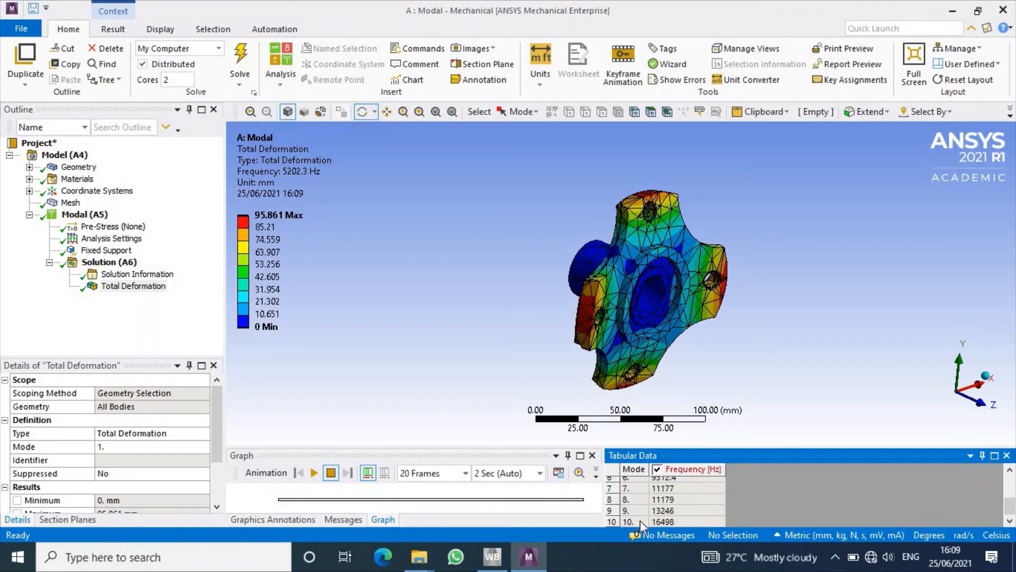
shift+click(640, 520)
right_click(640, 520)
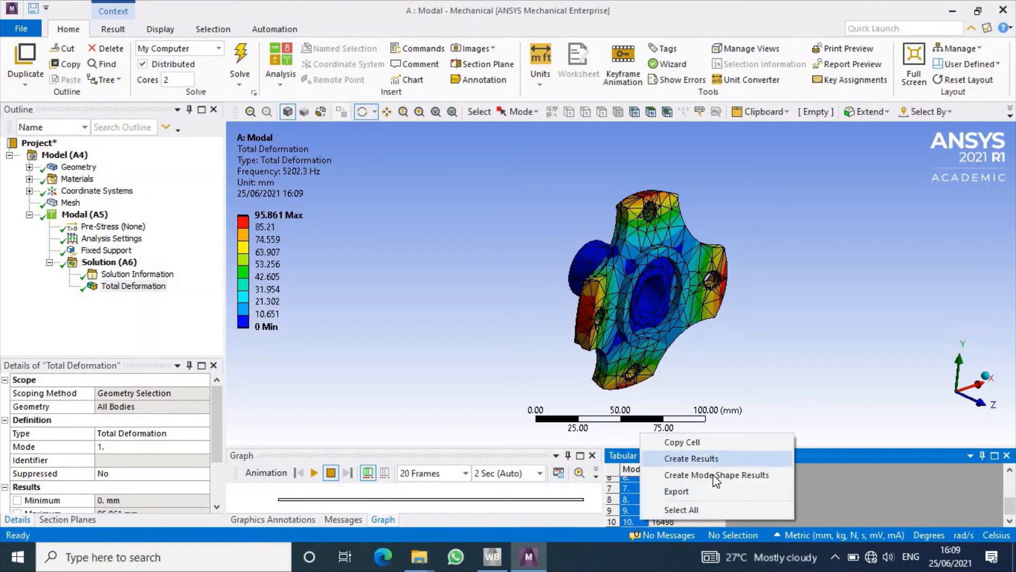
click(713, 474)
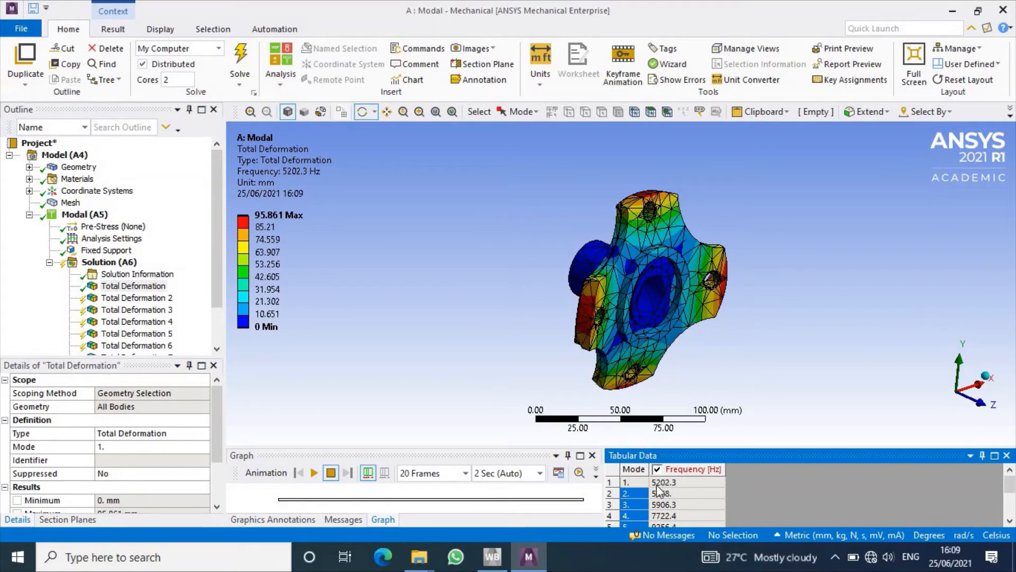
- Enlarge the frequency table to review the modes and solve the newly added mode shape results
scroll(679, 496, down, 1)
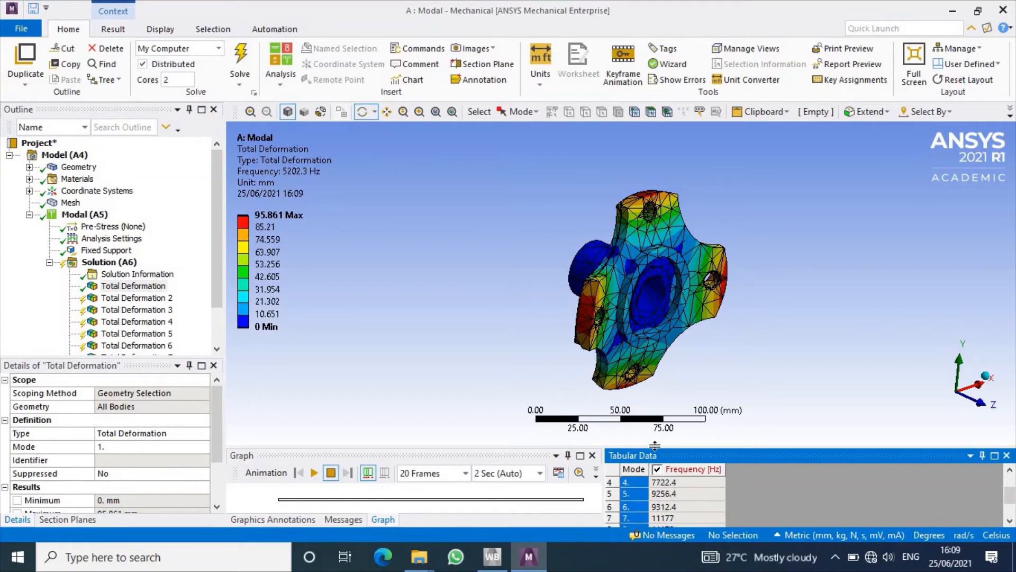
drag(655, 443, 655, 422)
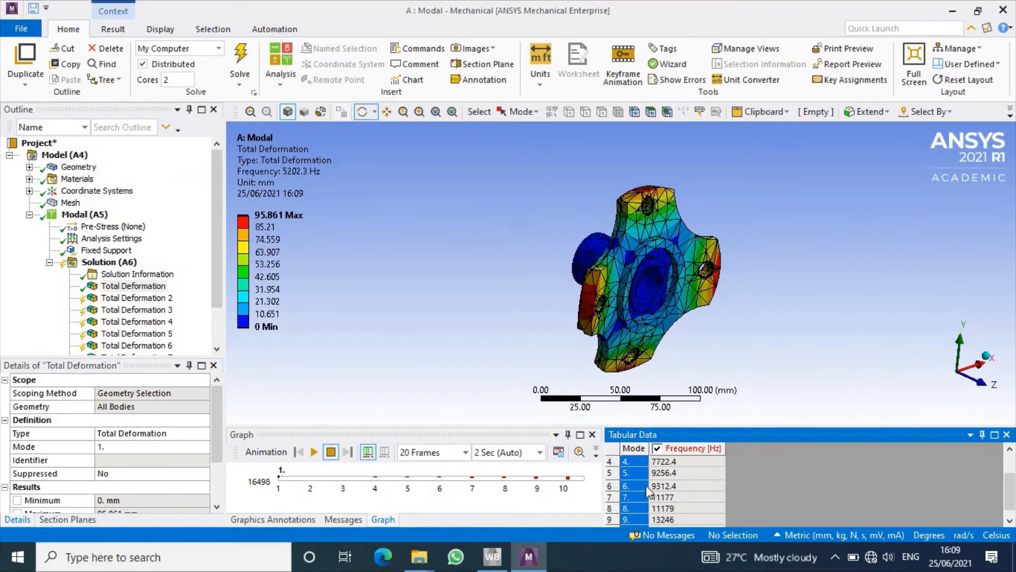
scroll(672, 492, down, 1)
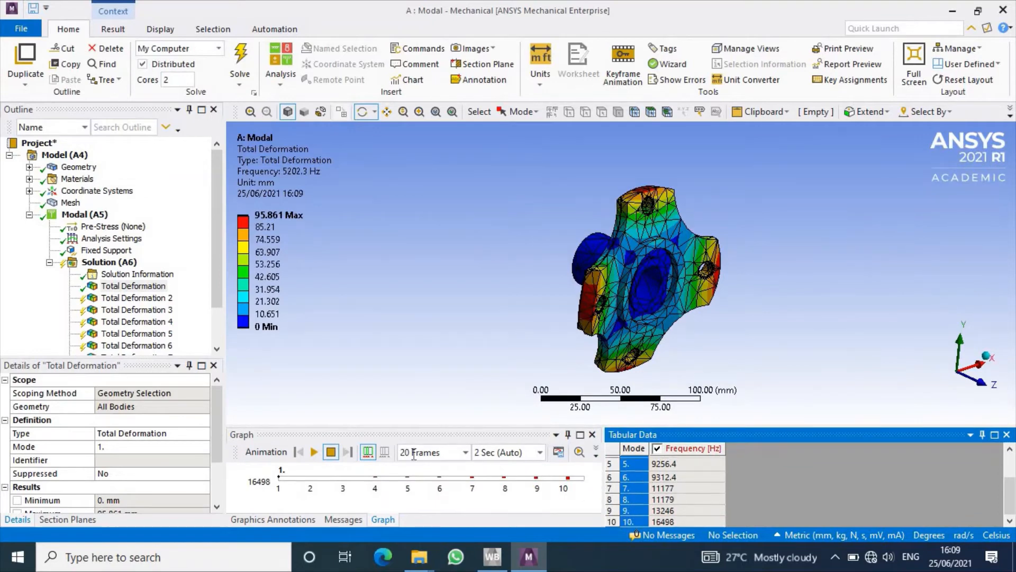
click(240, 58)
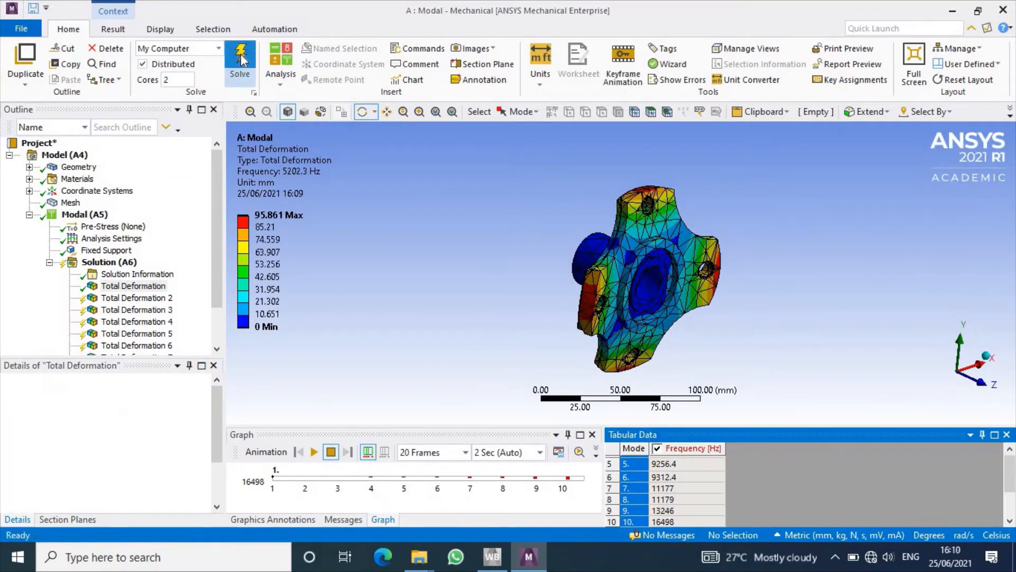
- Display the Total Deformation 2 result and play its mode shape animation
click(149, 299)
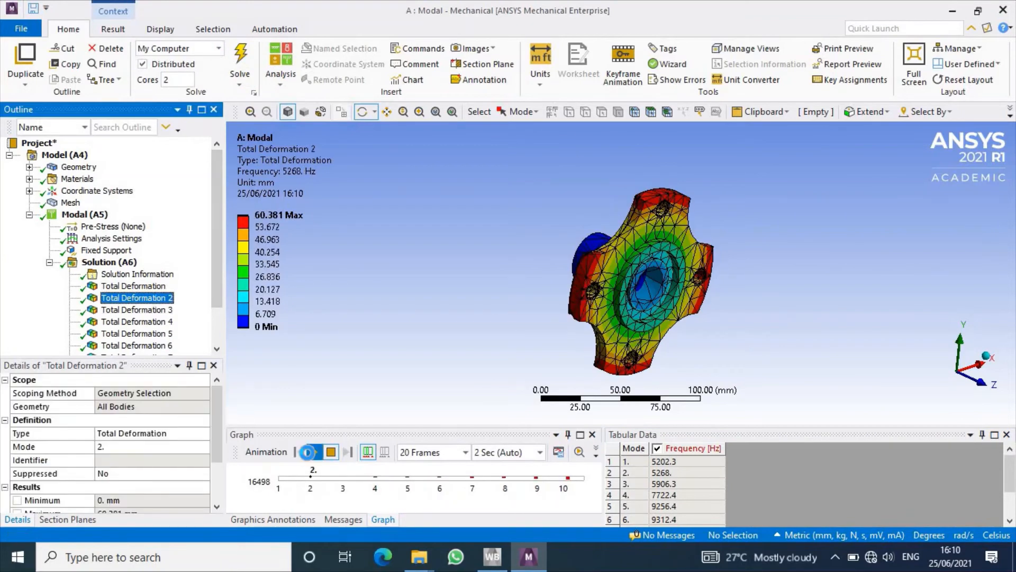
click(308, 451)
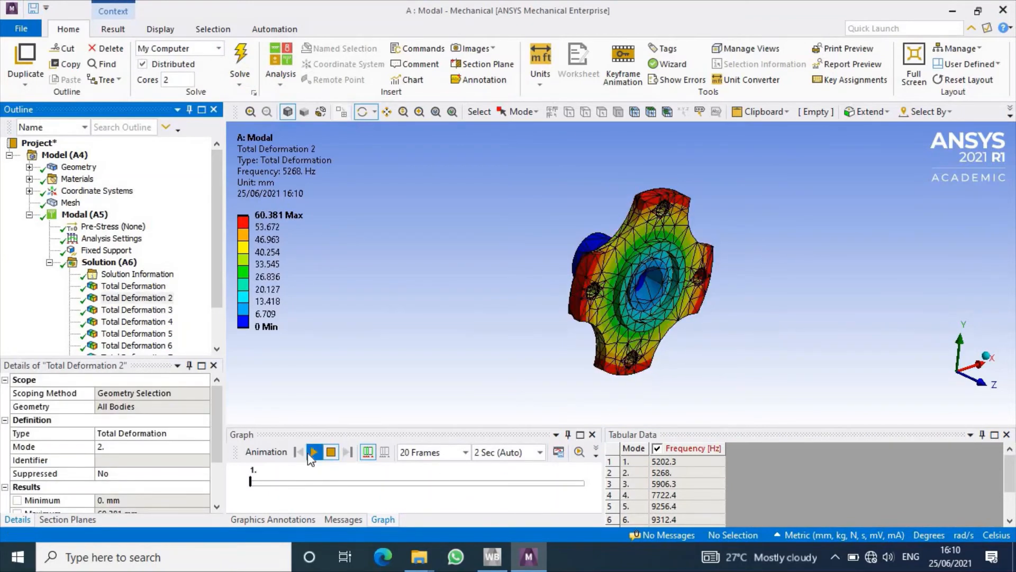
- Play and pause the mode shape animations of Total Deformation 3 and Total Deformation 4 in turn
click(137, 309)
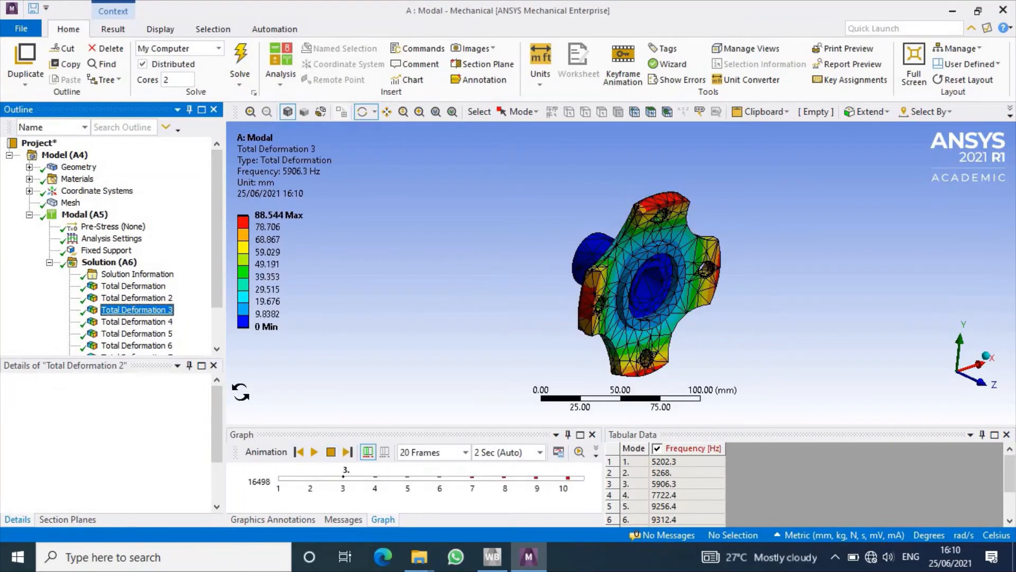
click(313, 451)
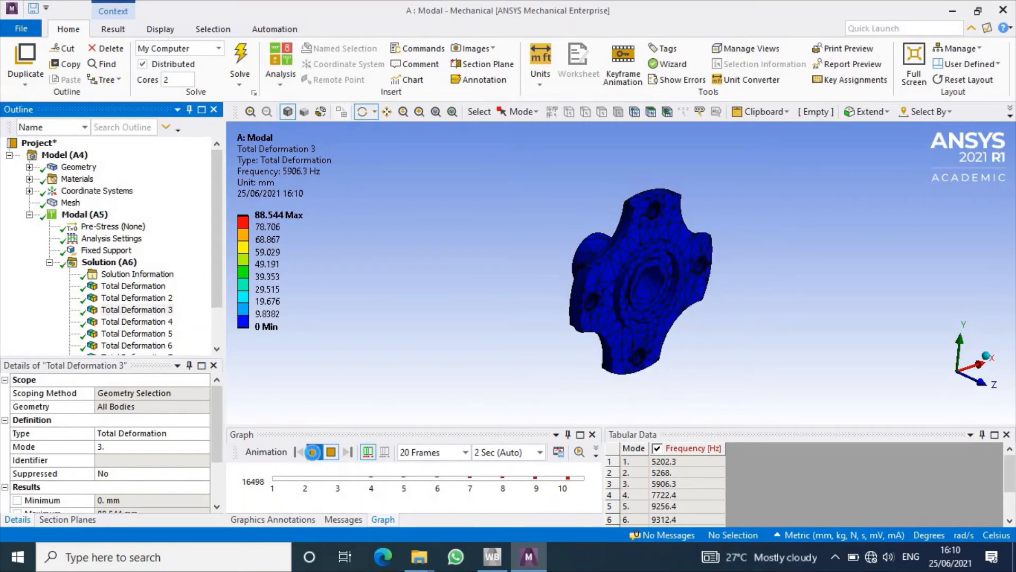
click(314, 452)
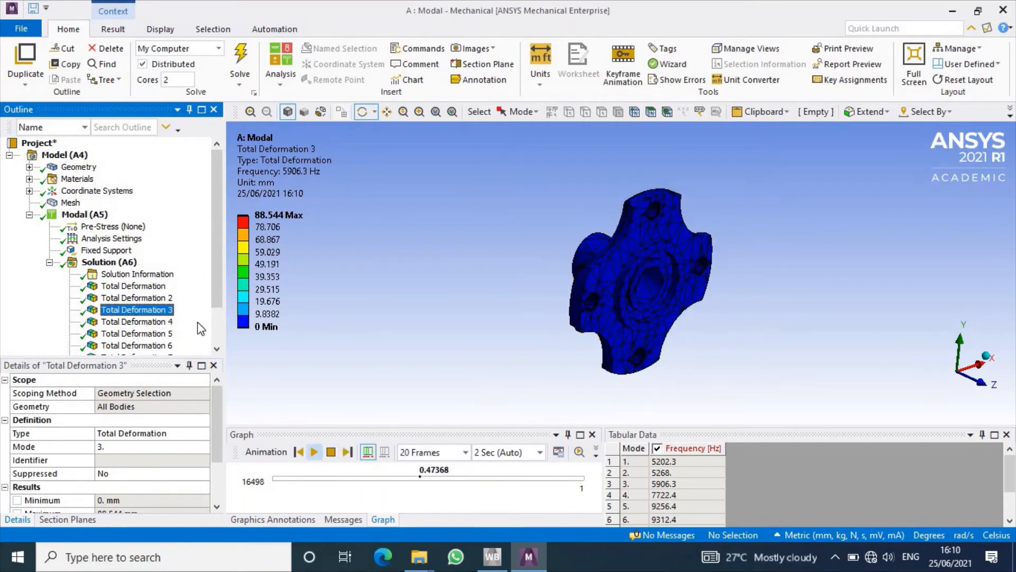
click(159, 322)
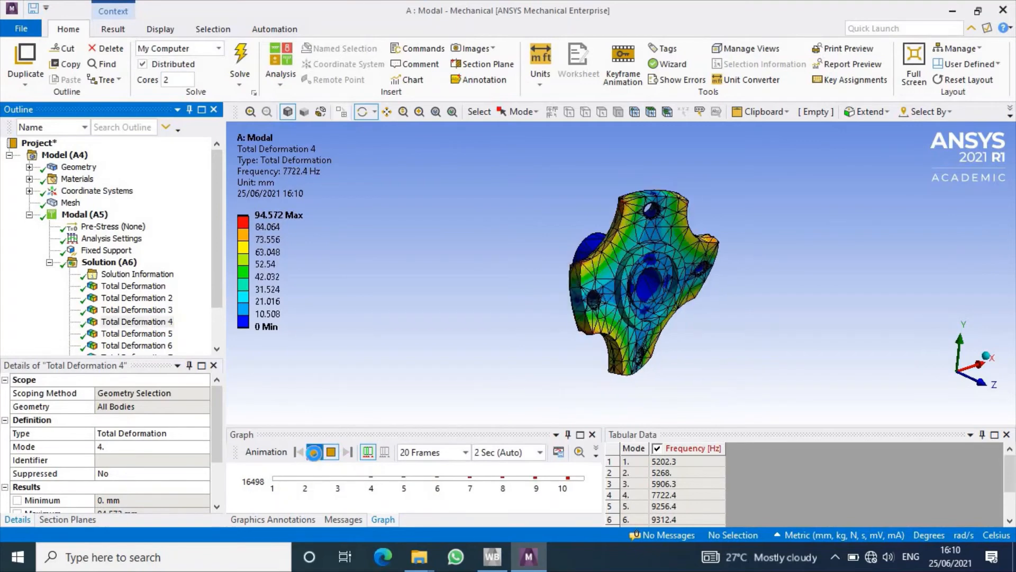
click(314, 453)
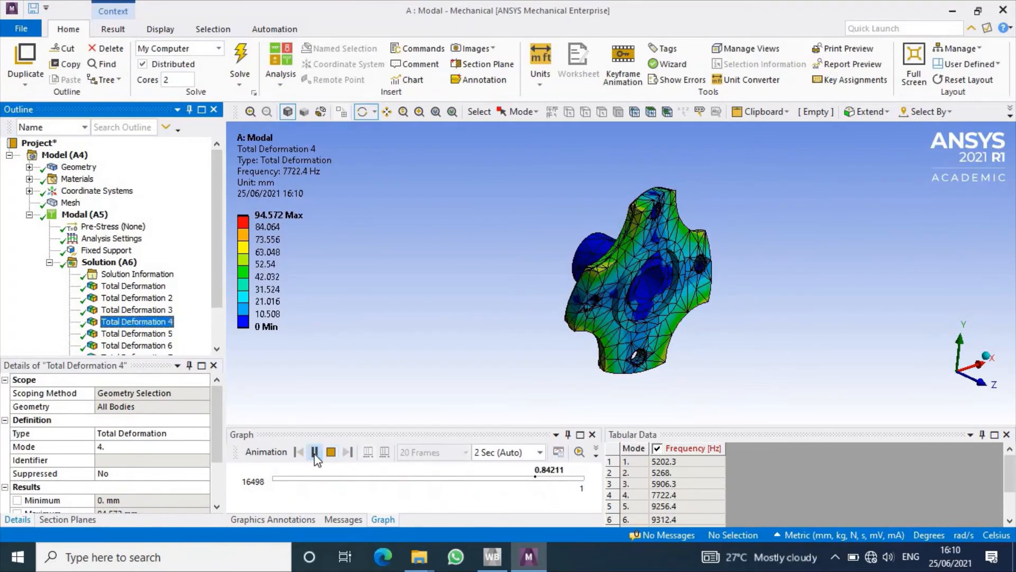
click(315, 453)
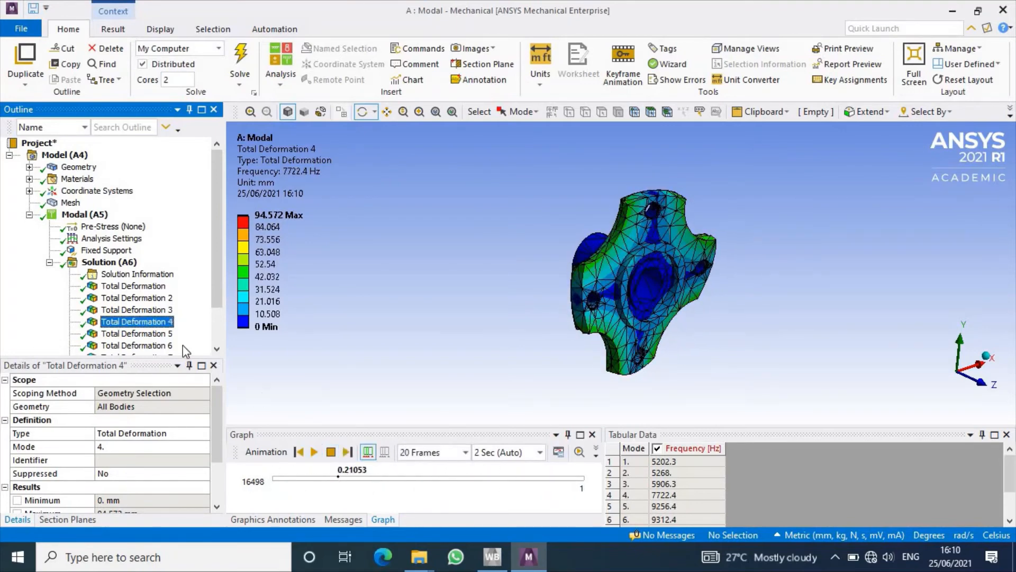
- Display Total Deformation 5 and Total Deformation 6 one after the other, playing and pausing each mode shape animation
click(137, 333)
click(315, 453)
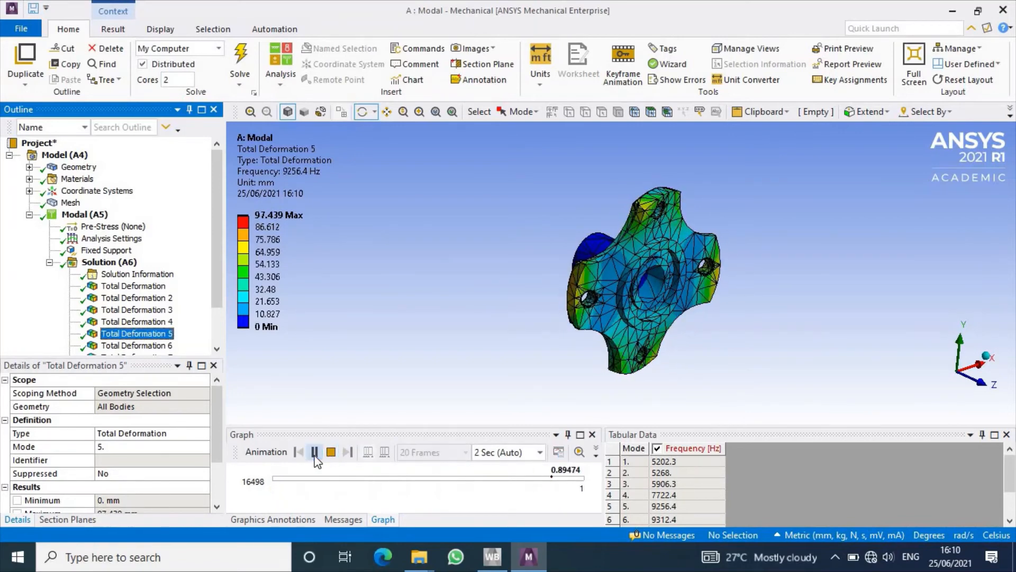
click(315, 453)
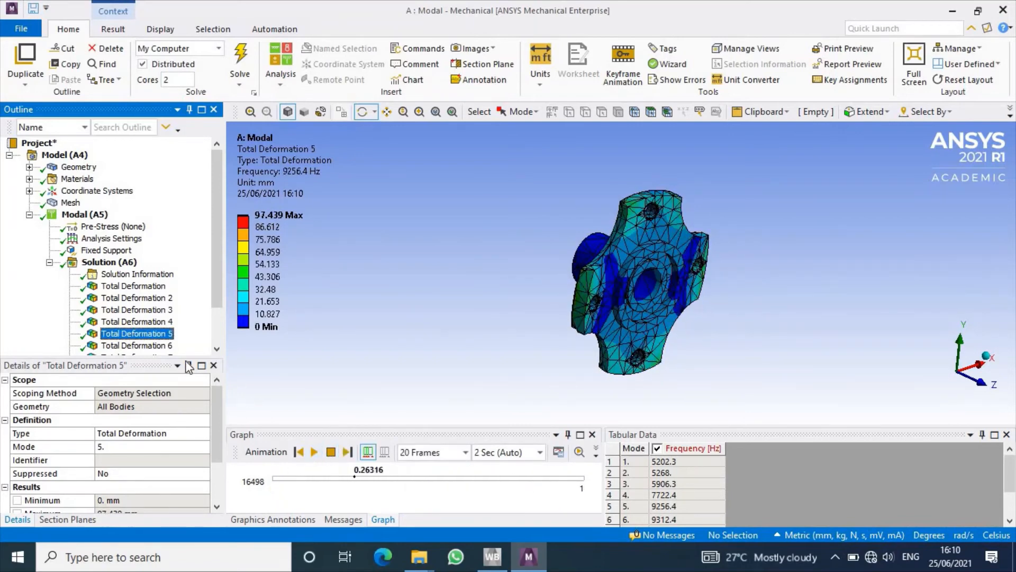
key(Down)
click(314, 452)
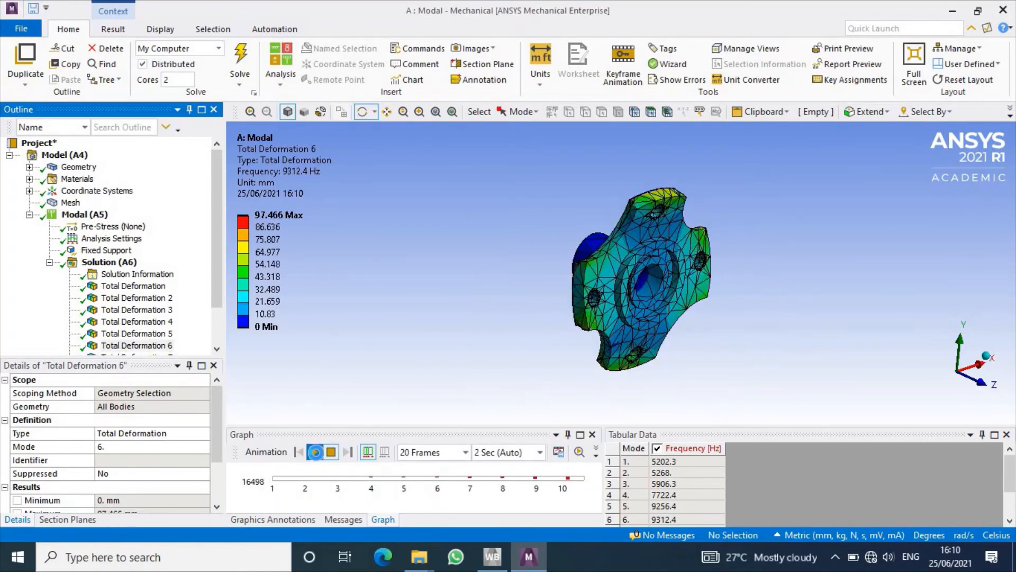
click(316, 453)
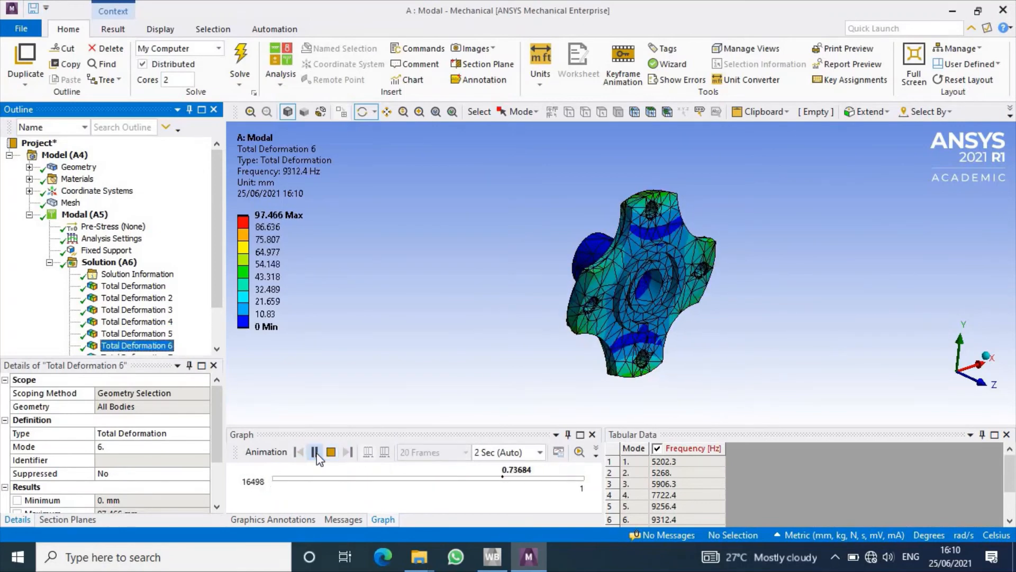
- Animate the Total Deformation 7 and Total Deformation 8 mode shapes in turn, pausing each after viewing the flange's motion
scroll(127, 306, down, 2)
click(127, 310)
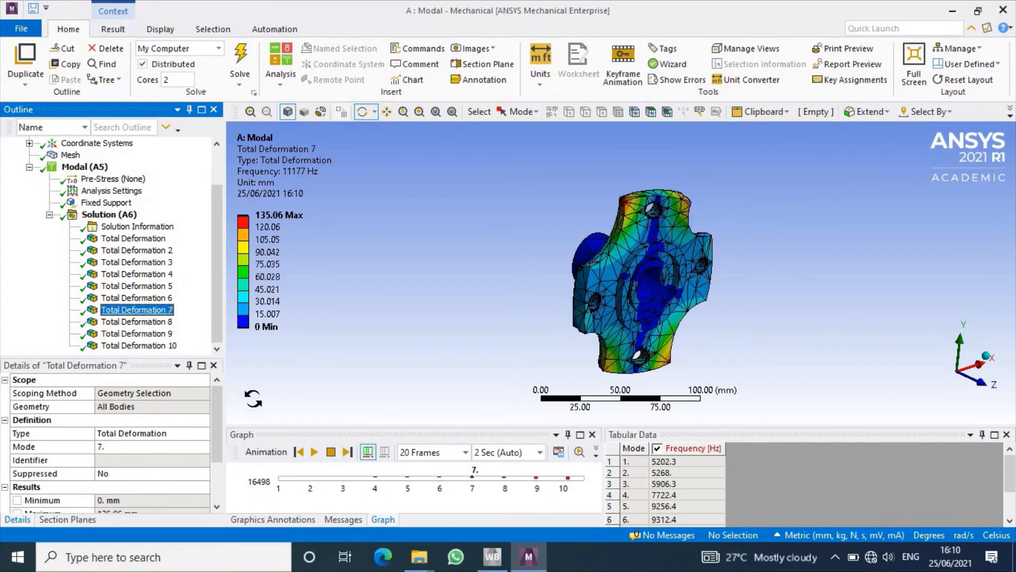
click(314, 453)
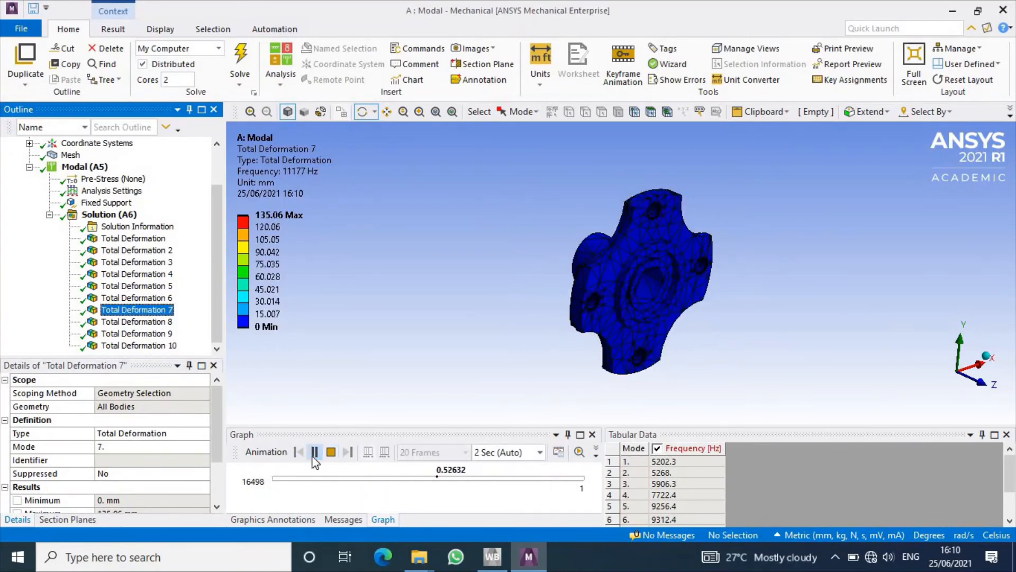
click(314, 452)
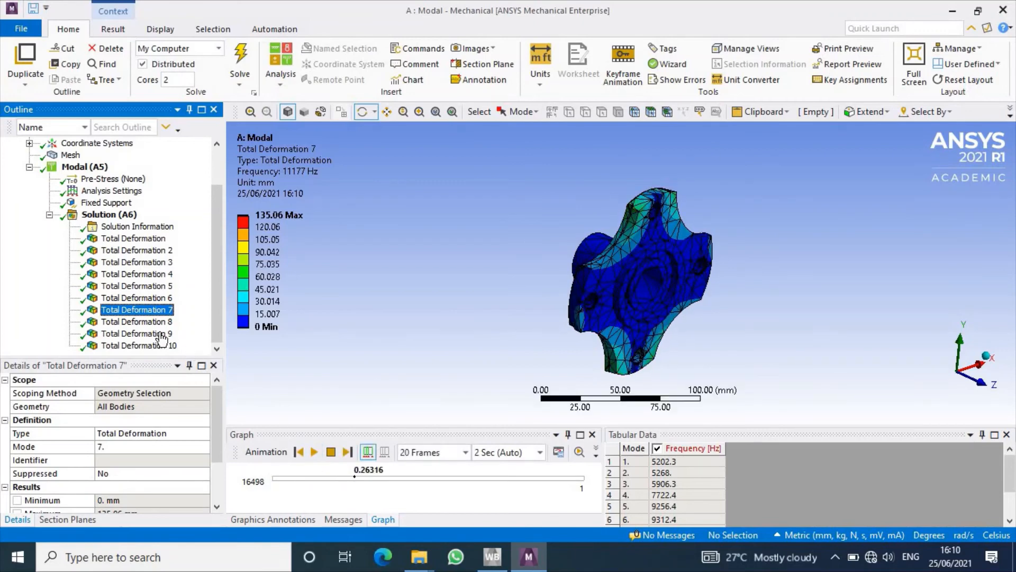
click(137, 321)
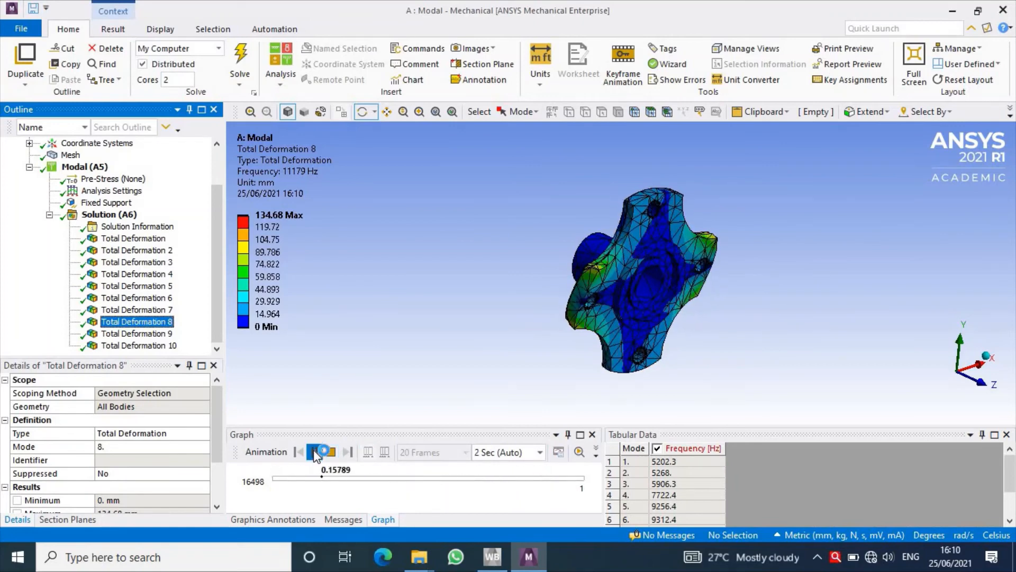
click(315, 451)
- View the animated mode shapes of Total Deformation 9 and Total Deformation 10, pausing each one
click(136, 333)
click(313, 452)
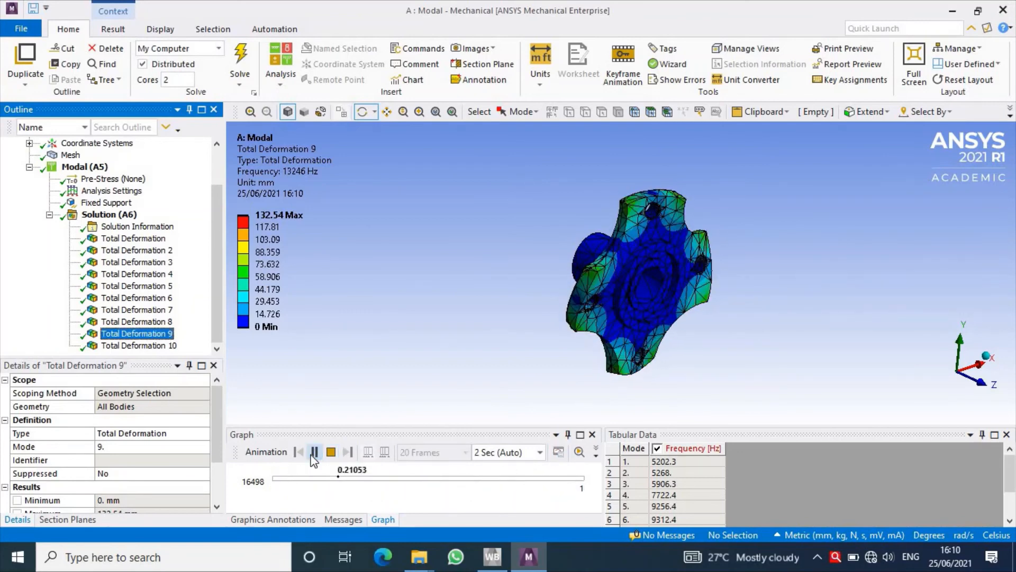
click(314, 452)
key(Down)
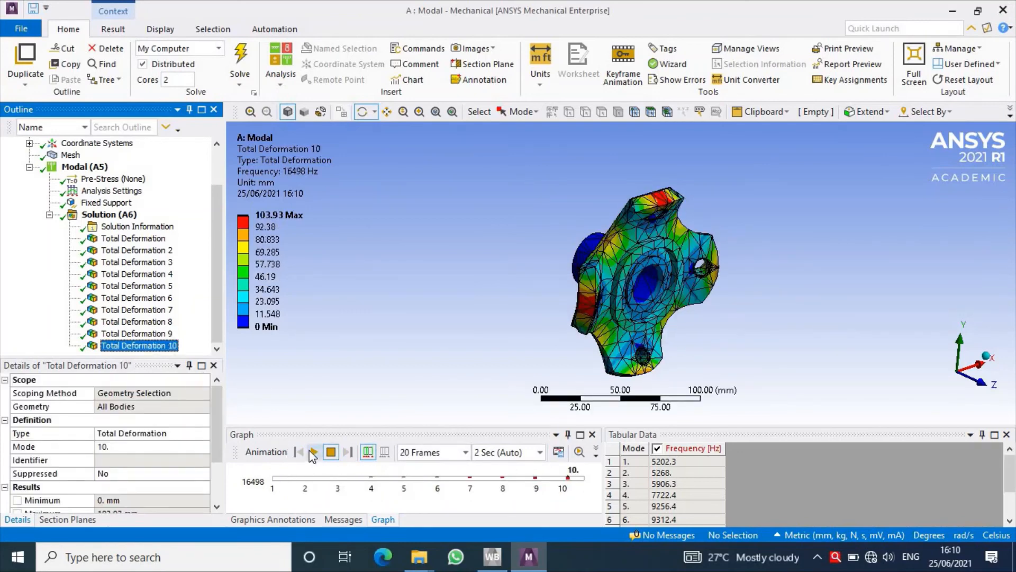
click(312, 451)
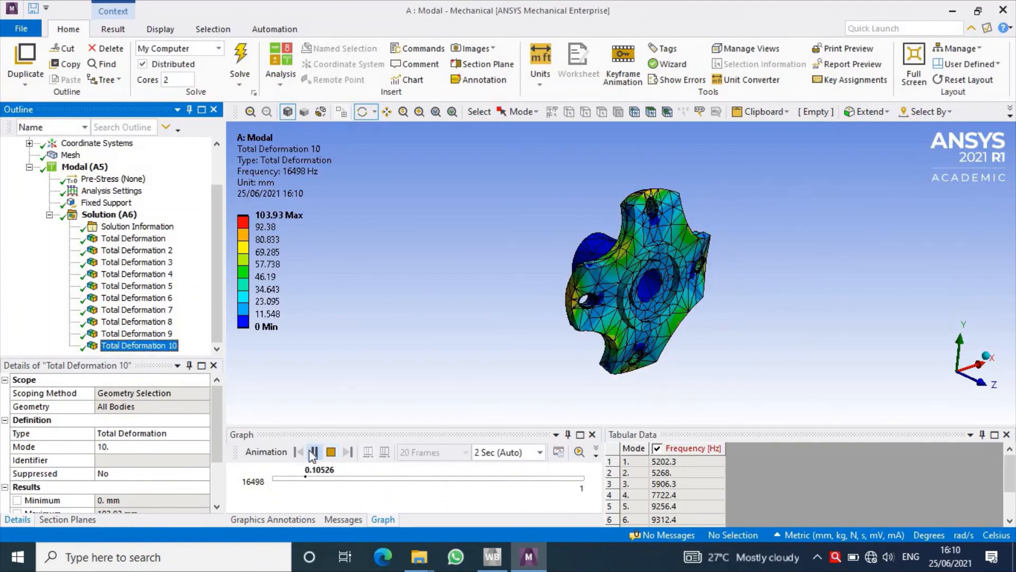
click(313, 451)
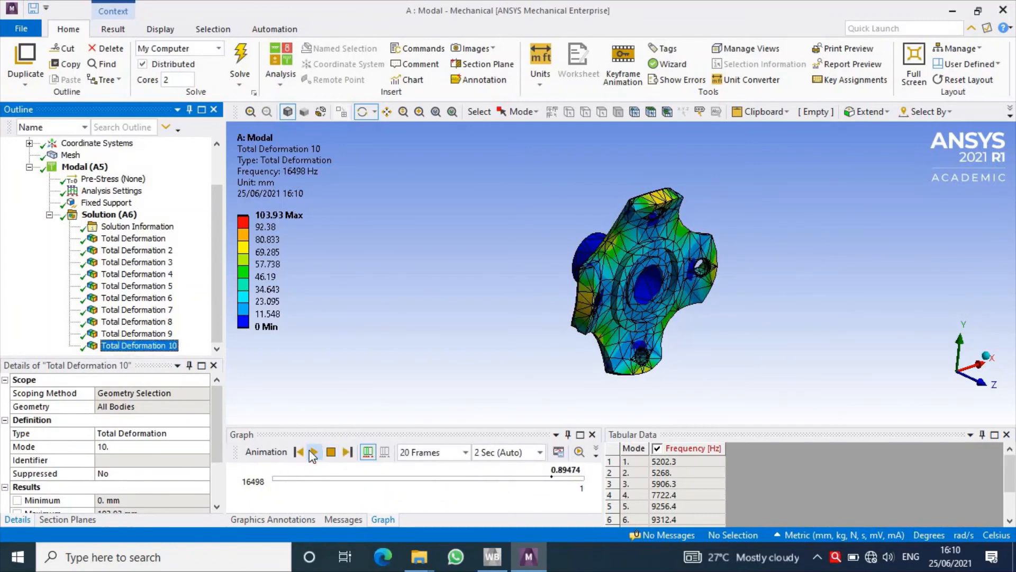